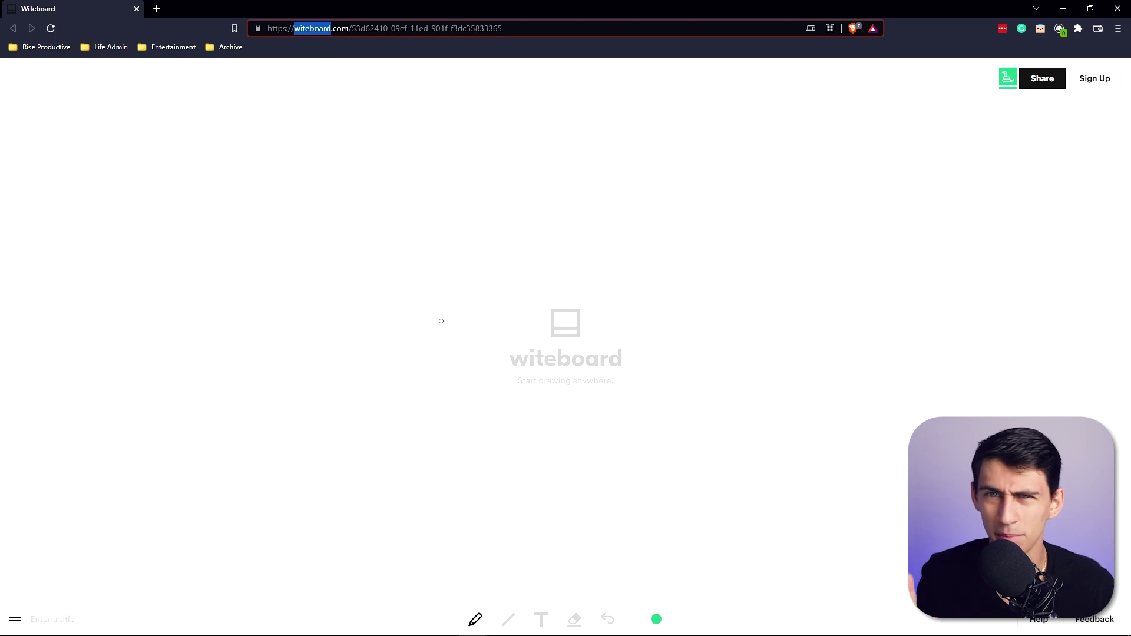
left_click_drag(446, 246, 444, 340)
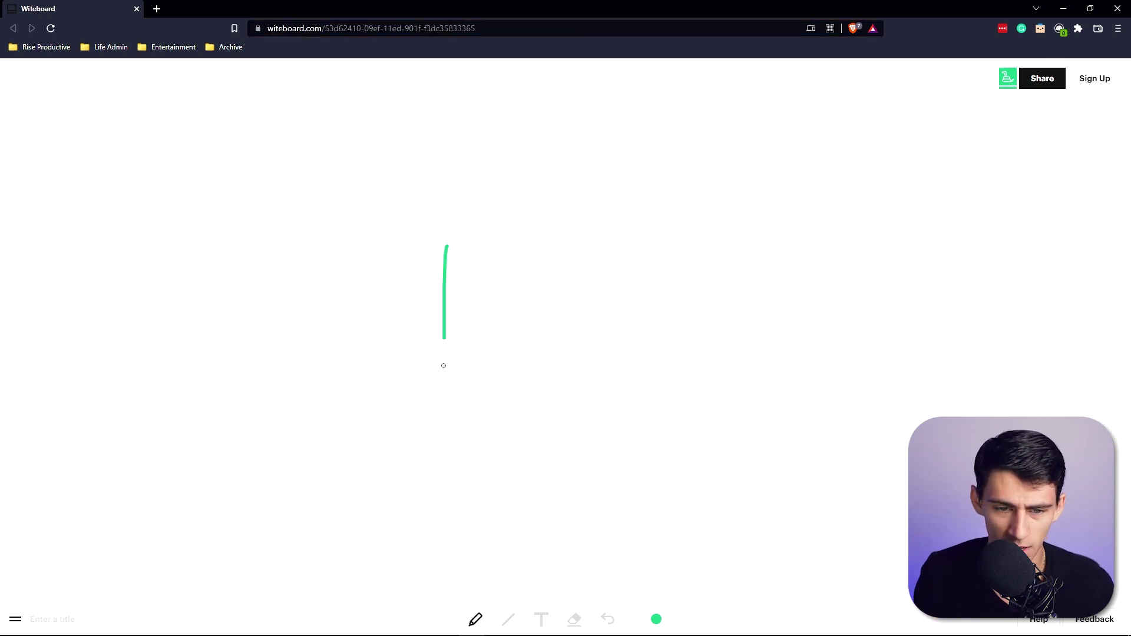
left_click_drag(489, 274, 445, 376)
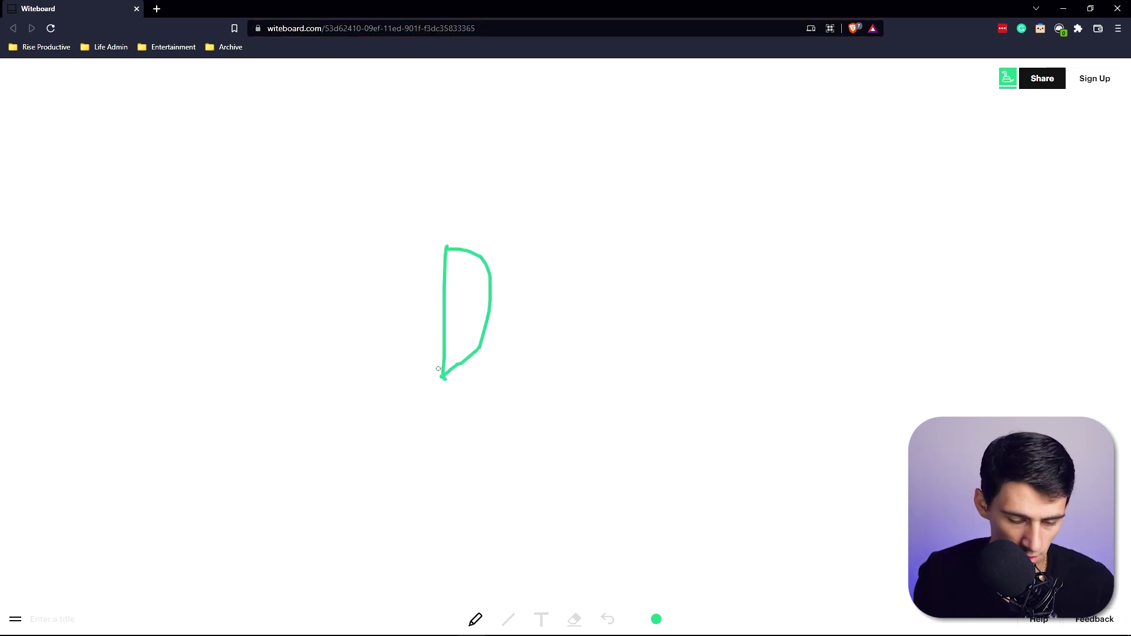
key("ctrl+z")
key("ctrl+z")
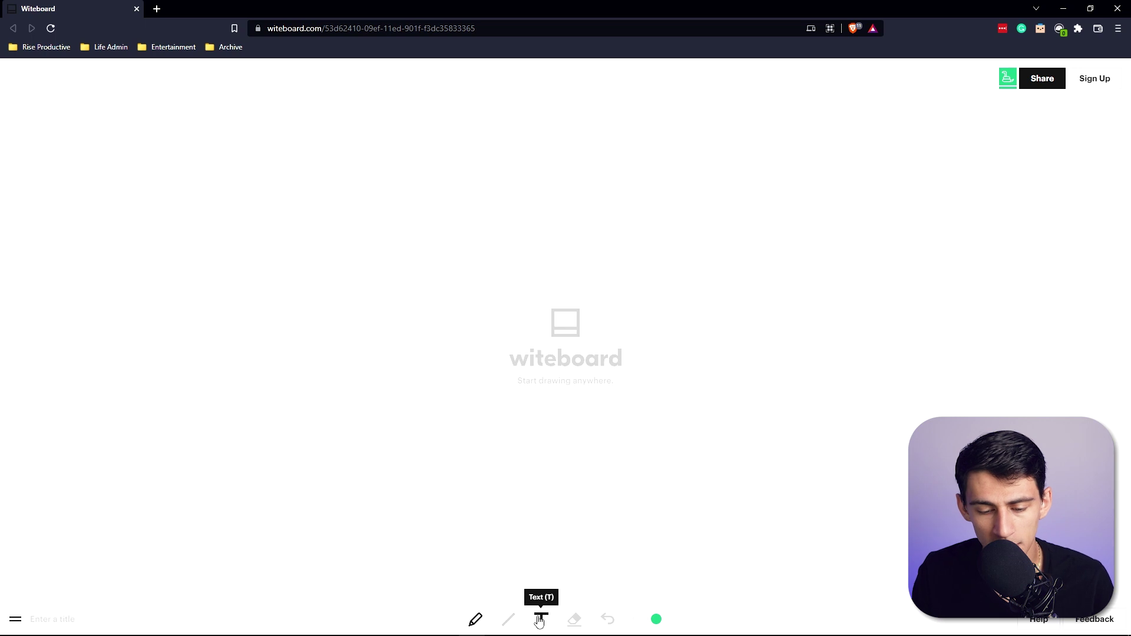
Draw the first green box, label it Demetri, and title the board 'Org Chart'
left_click(657, 620)
left_click(509, 620)
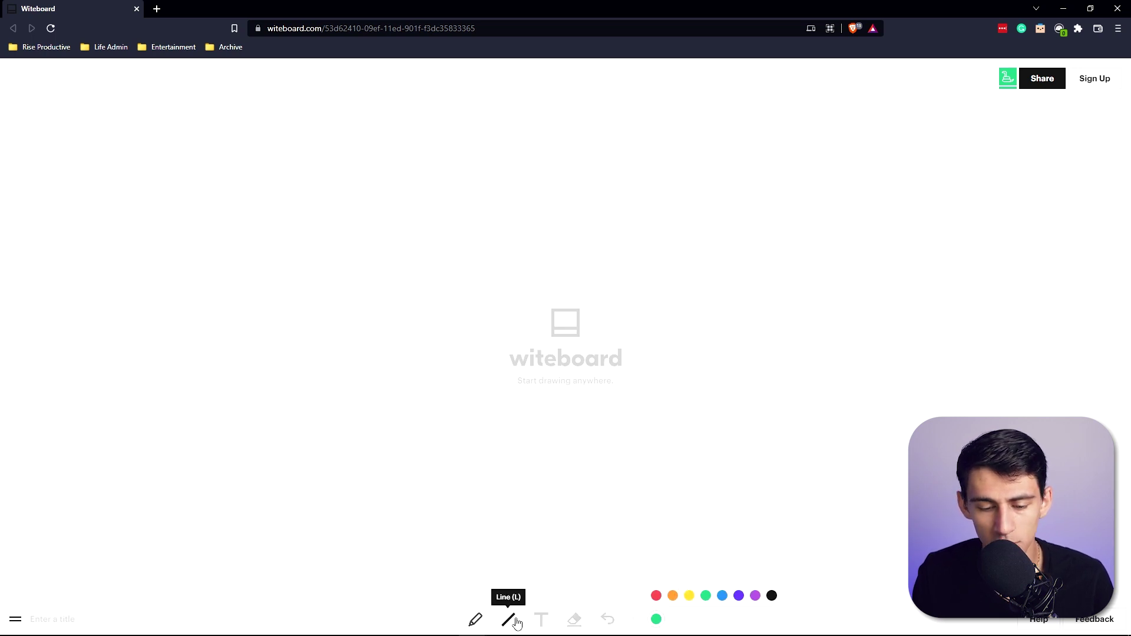
left_click_drag(375, 259, 370, 428)
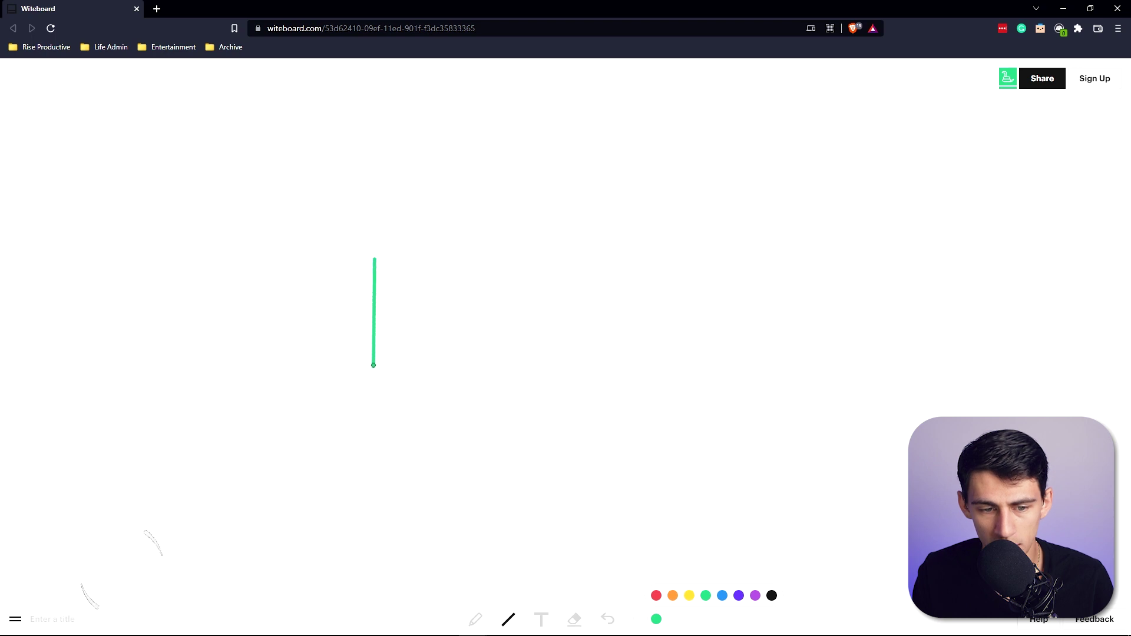
mouse_move(374, 261)
left_mouse_down()
mouse_move(494, 260)
mouse_move(494, 362)
mouse_move(374, 364)
left_mouse_up()
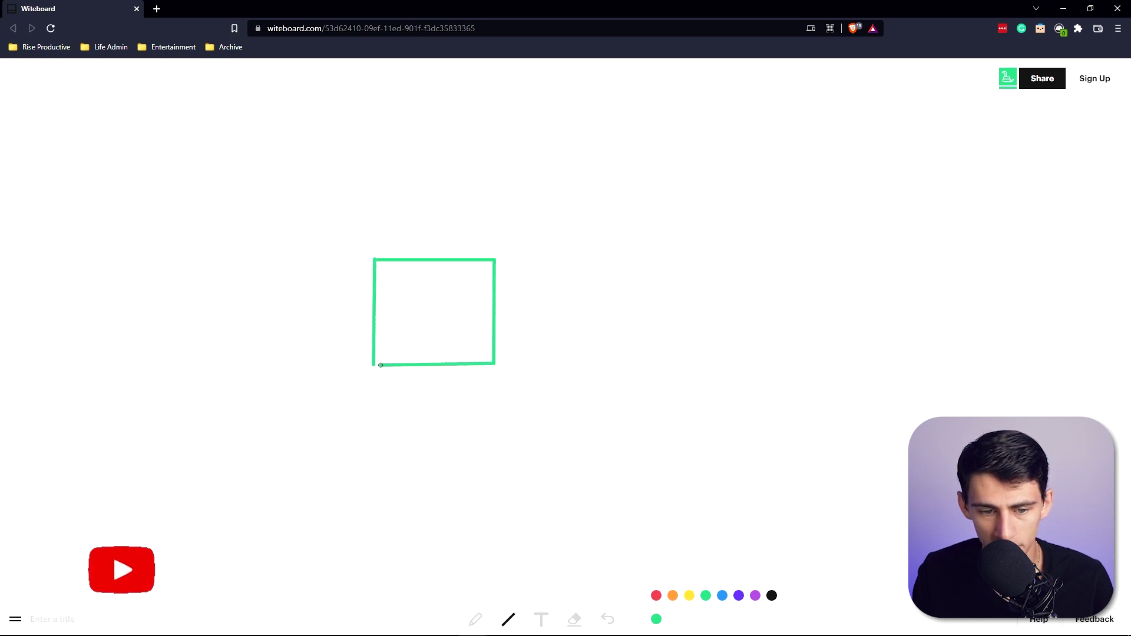
key("t")
type("D")
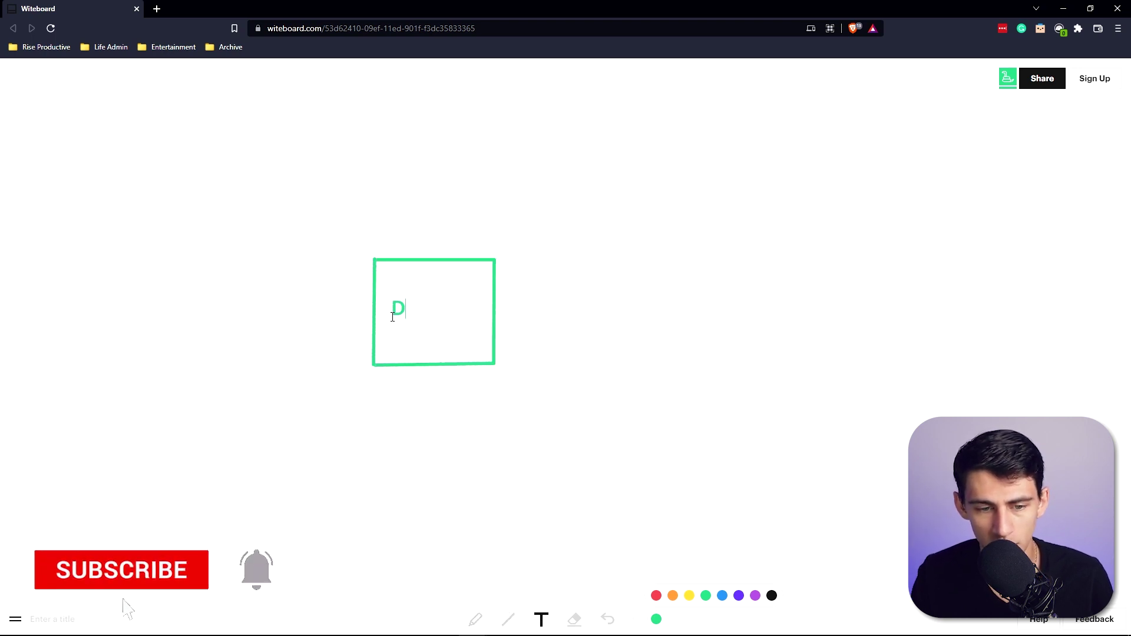
type("emetri")
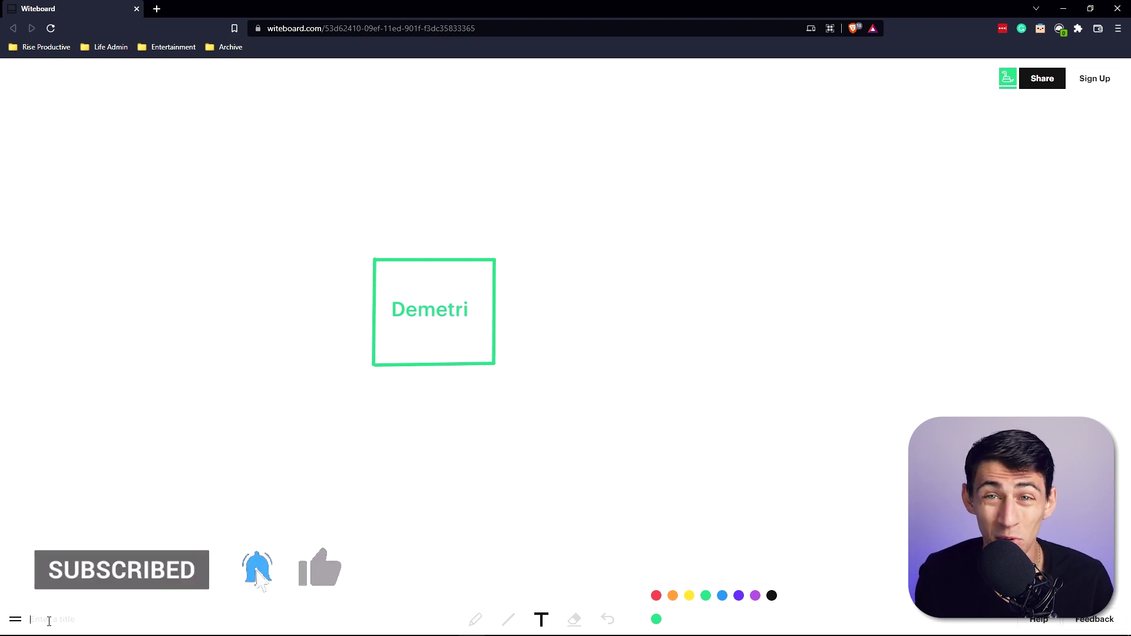
type("Org Chart")
key("Return")
Draw an up-right connector from Demetri to a second box labelled Chantz
key("l")
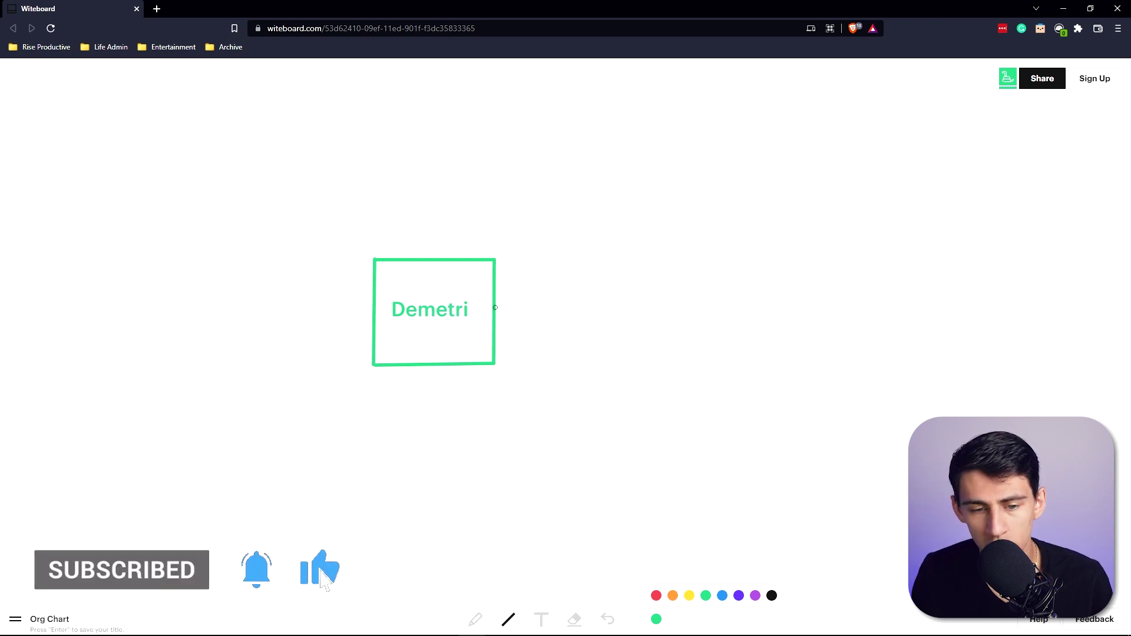
left_click_drag(494, 308, 630, 221)
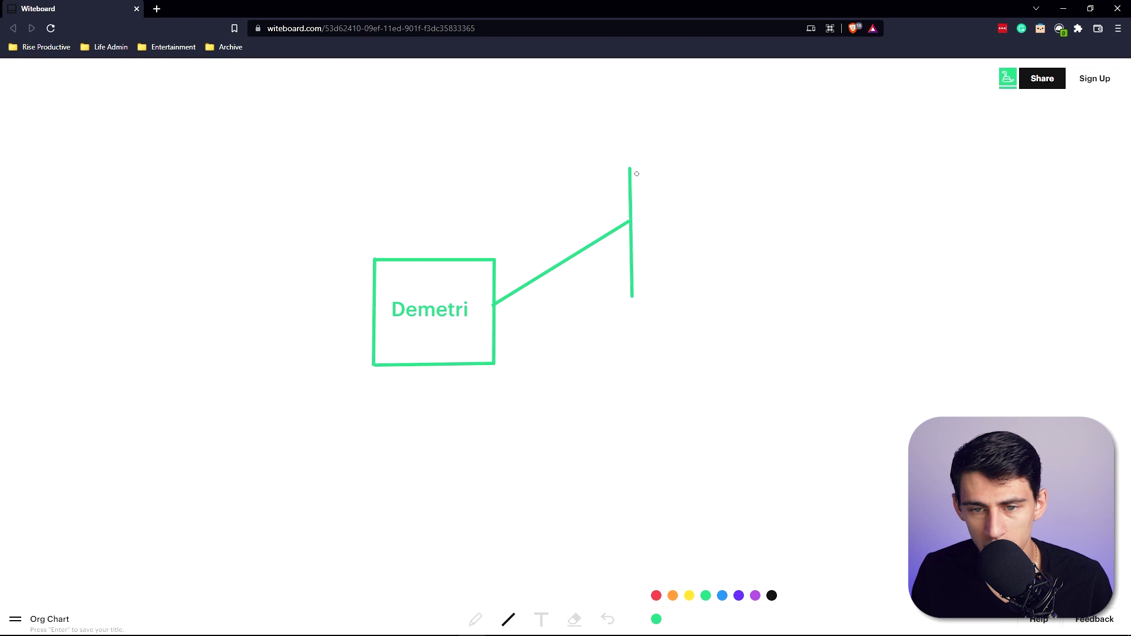
left_click_drag(715, 167, 631, 295)
key("t")
left_click(694, 230)
type("Chantz")
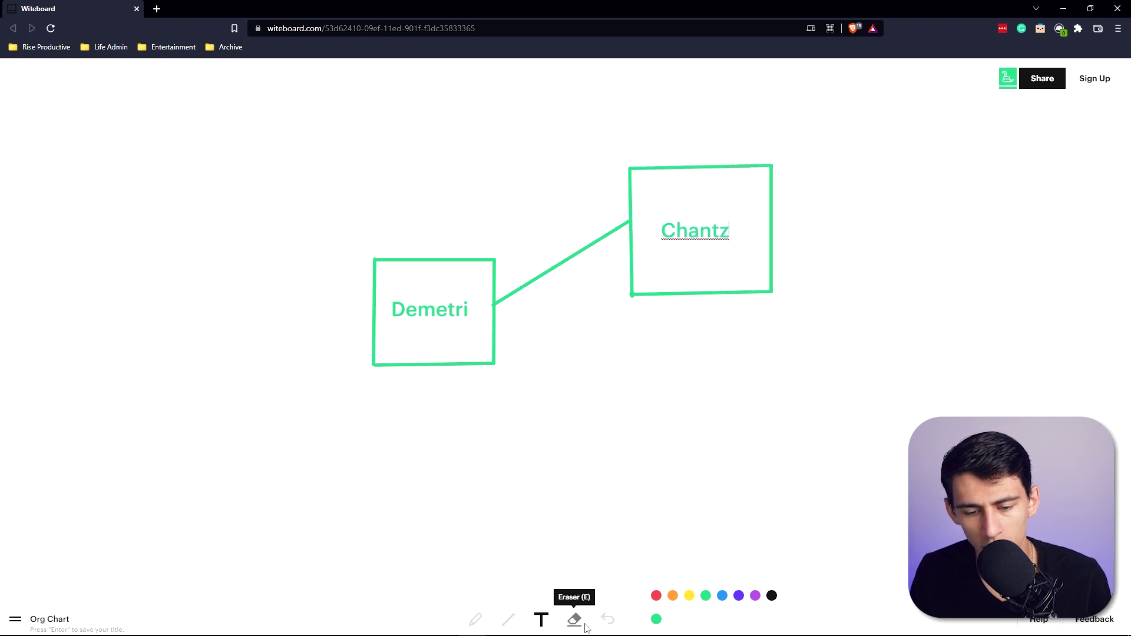
left_click(510, 621)
Draw a down-right connector from Demetri and a line below Chantz, then select the board address
left_click_drag(494, 332, 676, 431)
left_click_drag(716, 294, 716, 355)
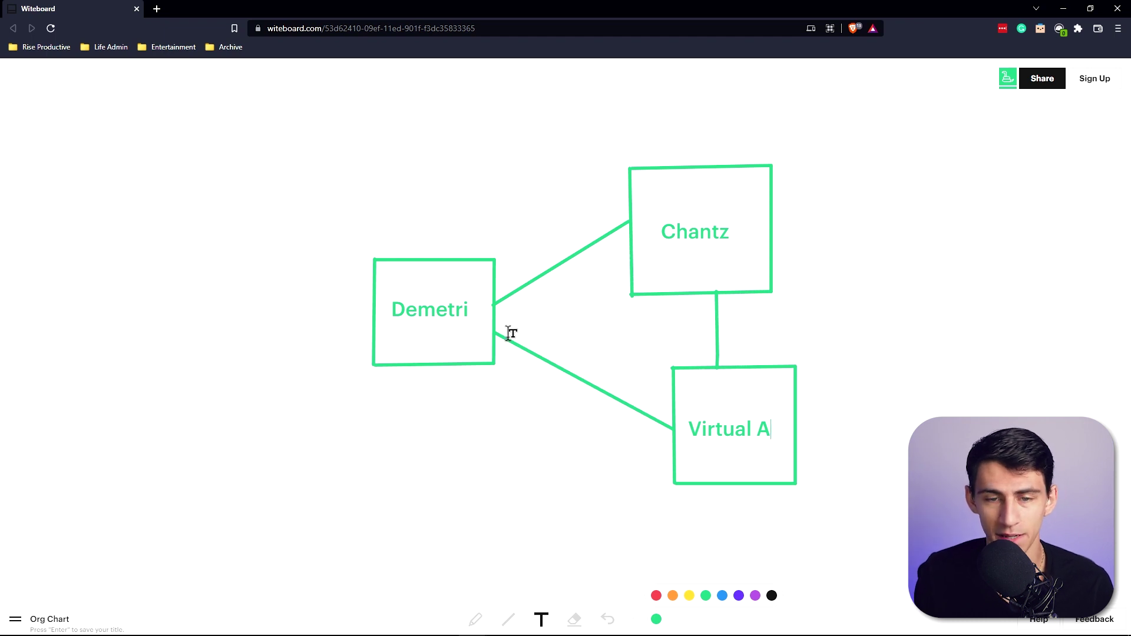
left_click(505, 29)
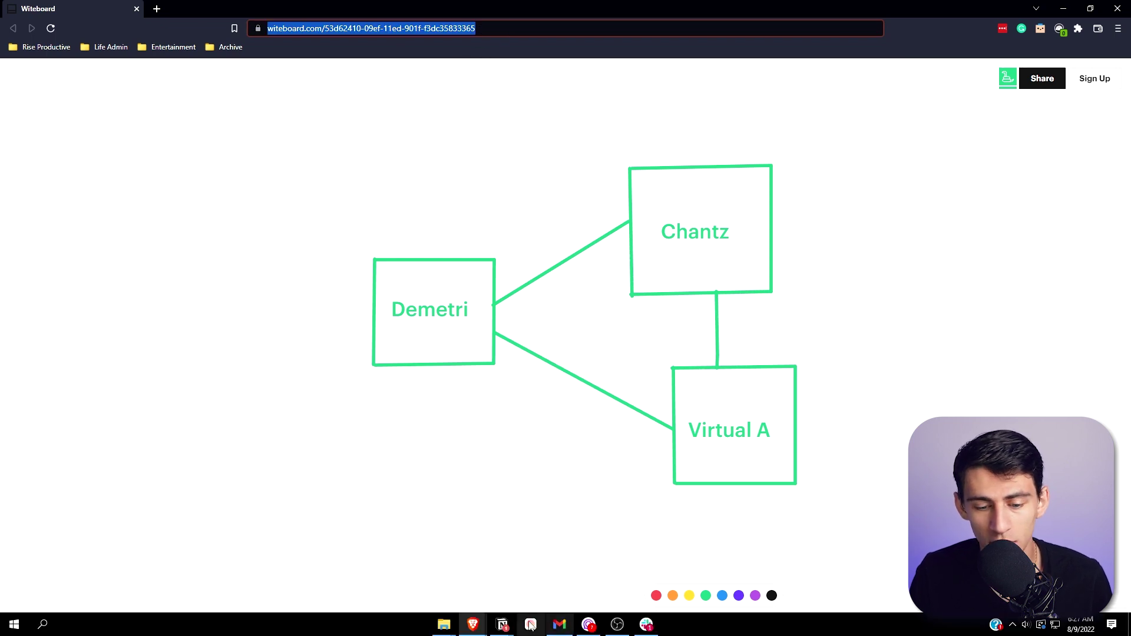
Launch a new Brave private window from the taskbar
left_click(470, 625)
right_click(471, 625)
left_click(463, 531)
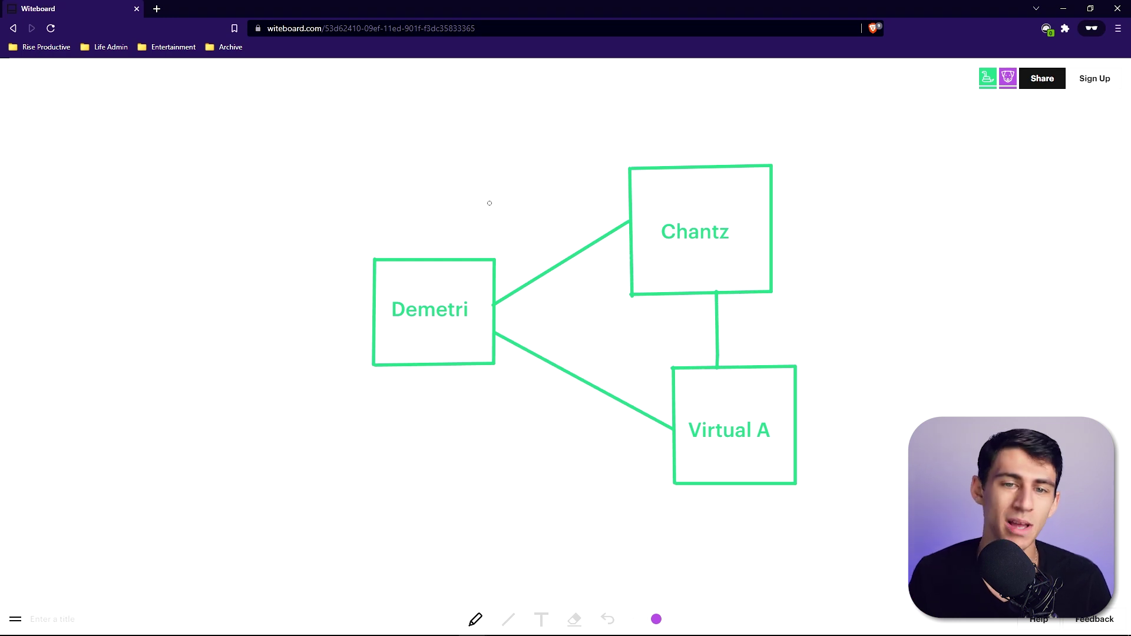
In the private window, draw a purple stroke above Demetri and move the window to the centre
double_click(459, 28)
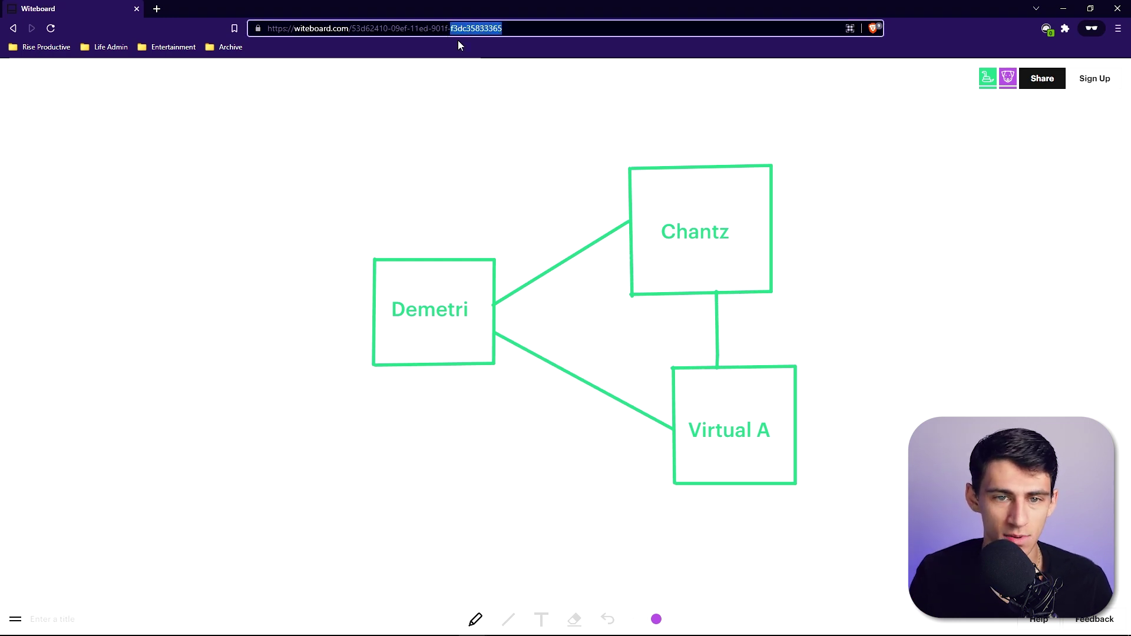
left_click(496, 28)
left_click_drag(554, 123, 417, 198)
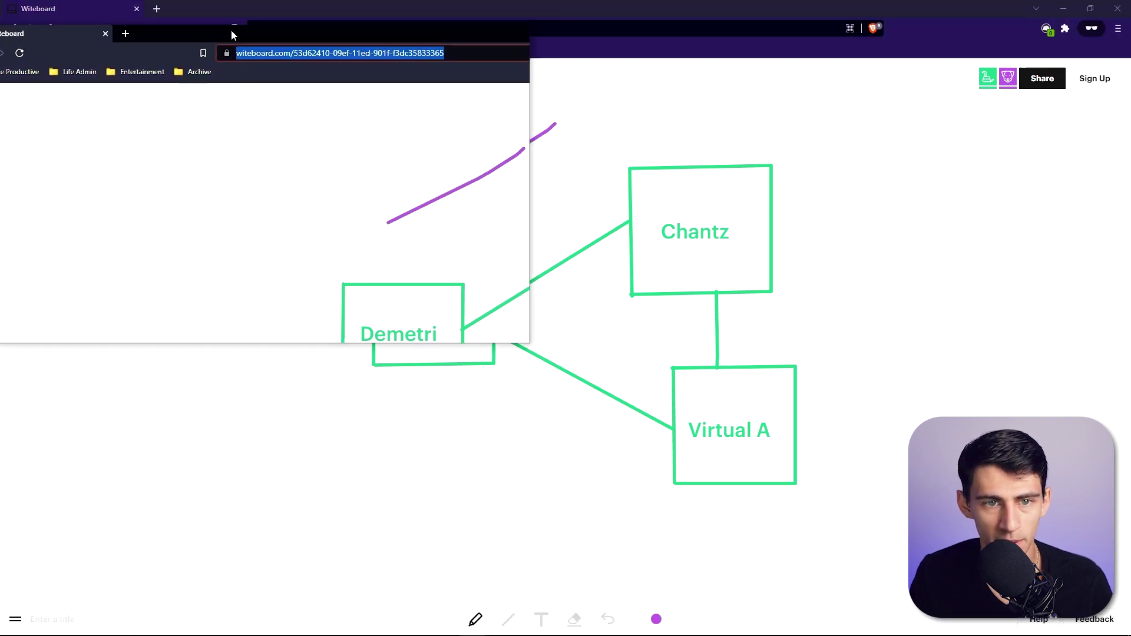
left_click_drag(230, 30, 395, 147)
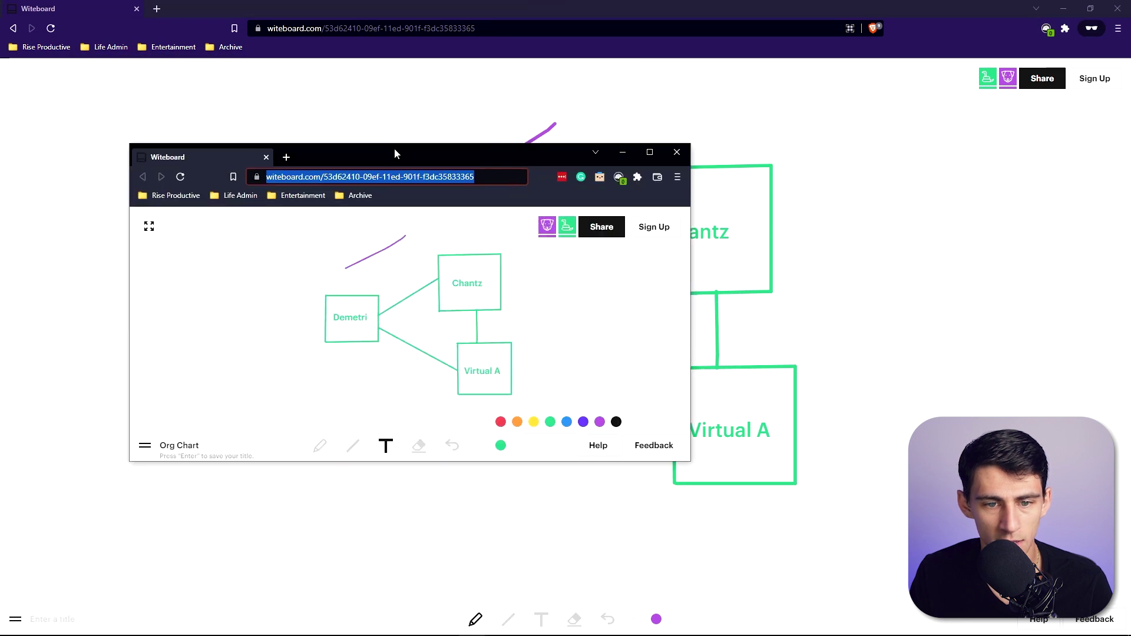
Sign up with a Google account and copy the board's share link
left_click(1085, 88)
left_click(565, 433)
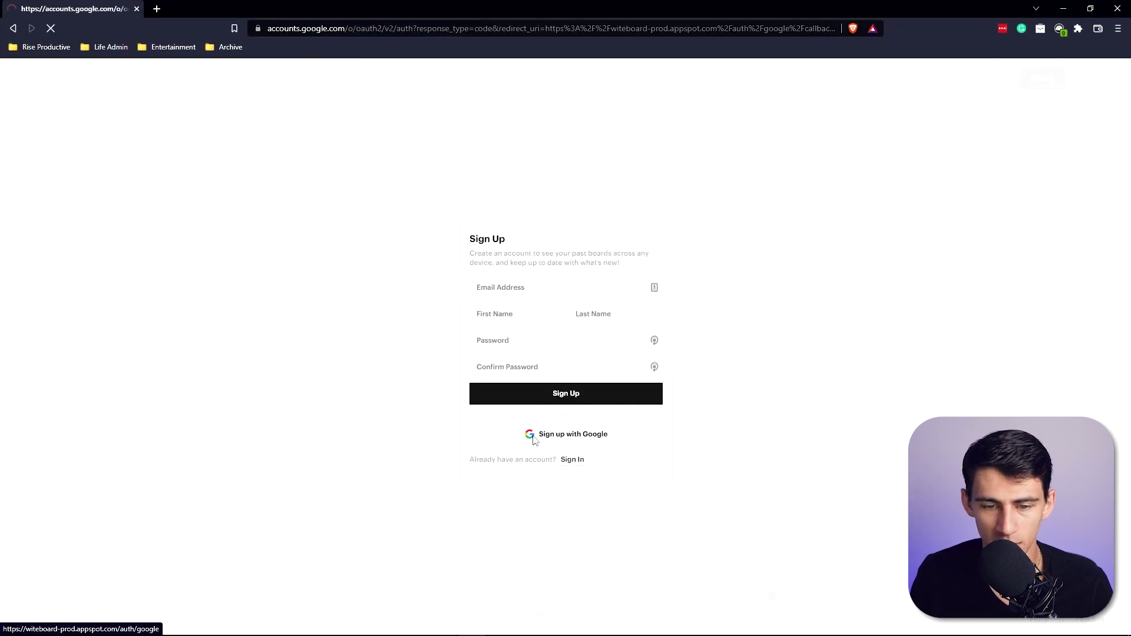
left_click(544, 276)
left_click(1098, 79)
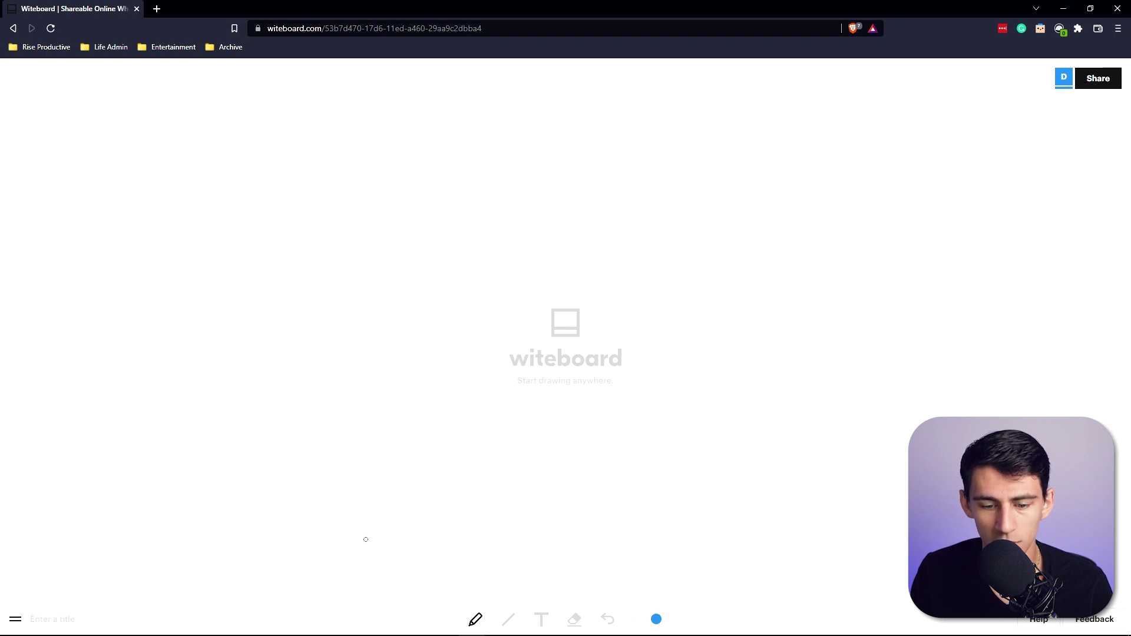
Check the two collaborators, try History and Blackboard, then select the board address
left_click(1063, 78)
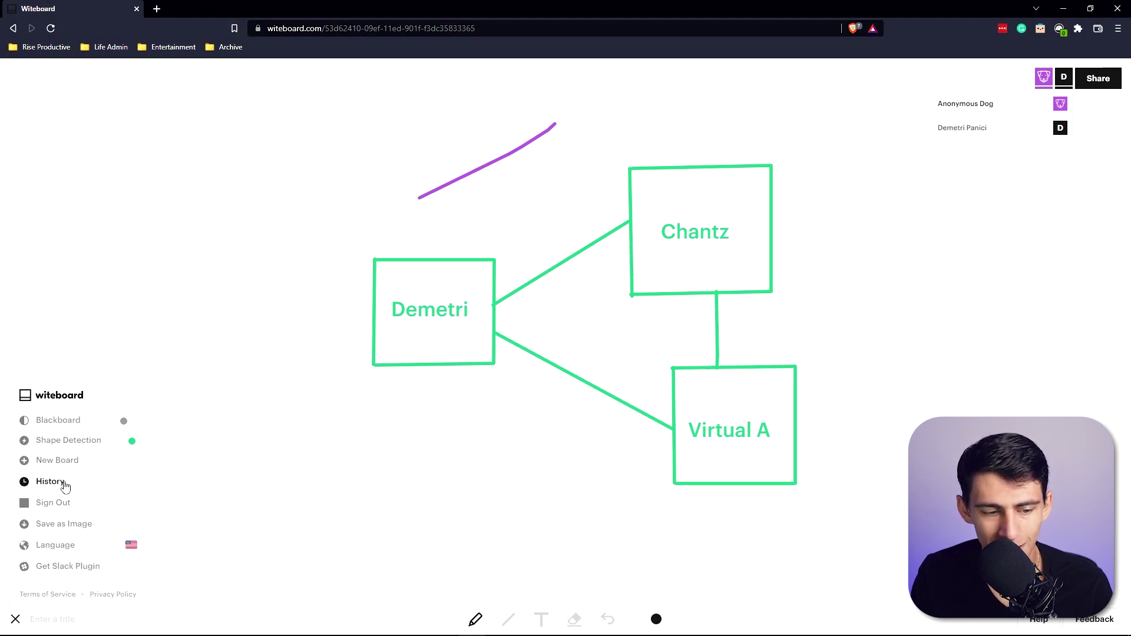
left_click(65, 484)
left_click(68, 442)
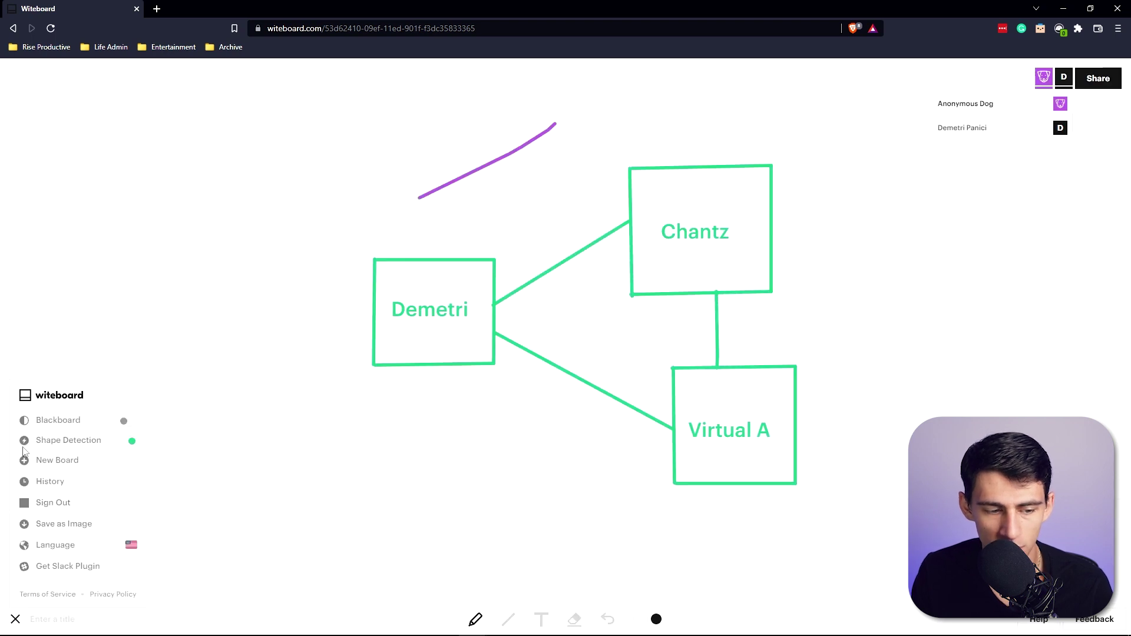
left_click(126, 420)
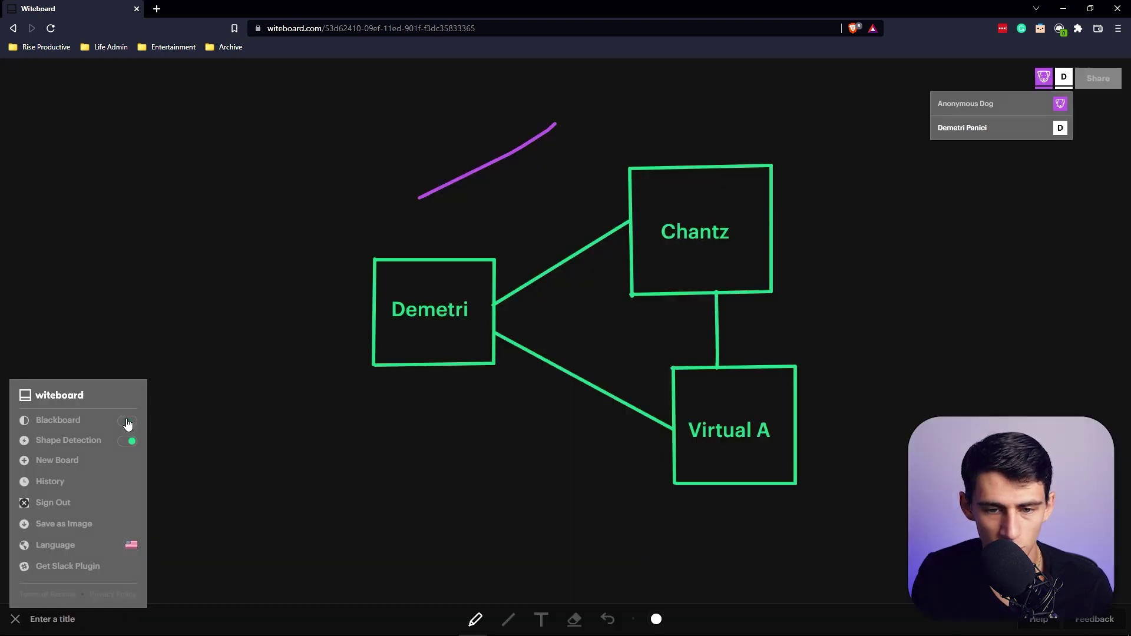
left_click(129, 421)
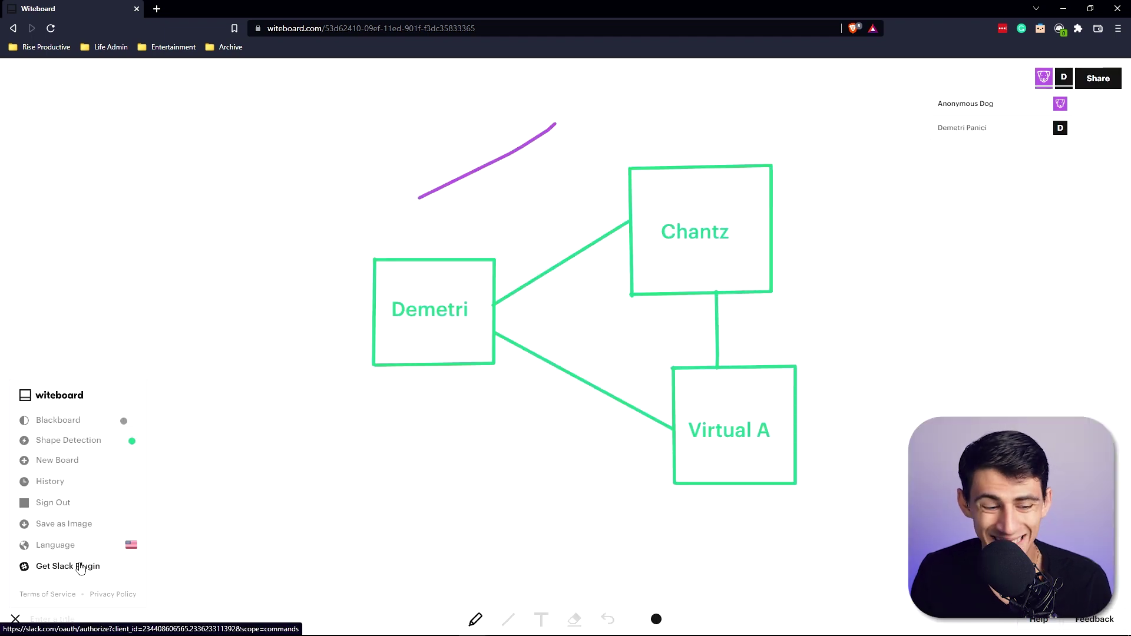
key("ctrl+l")
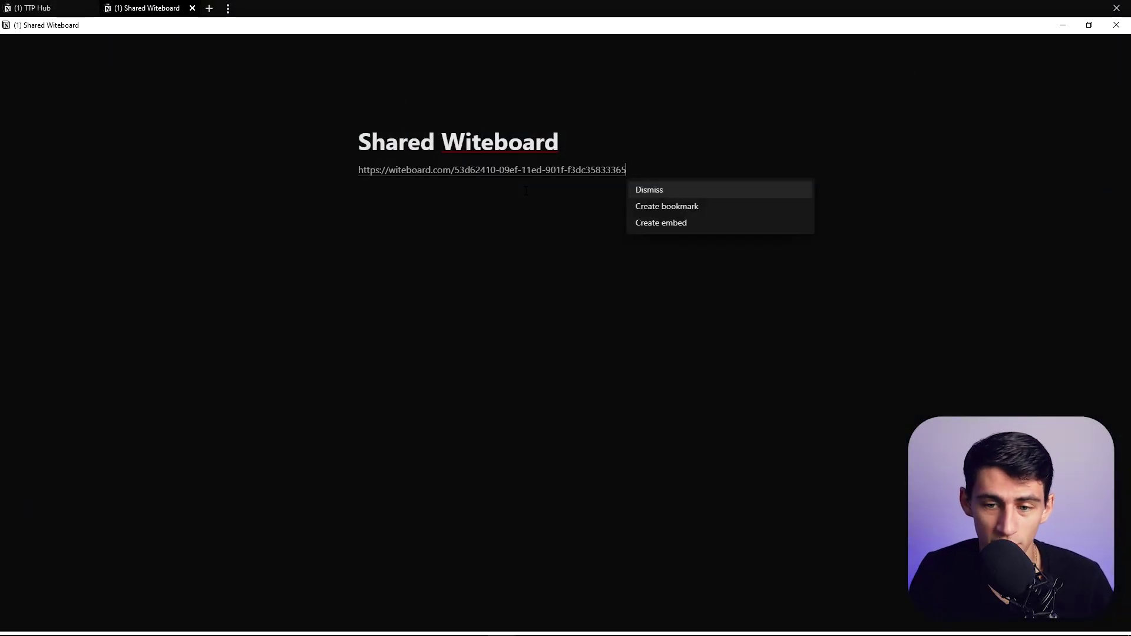
Embed the pasted board link in Notion and give it a dark Blackboard background
left_click(680, 222)
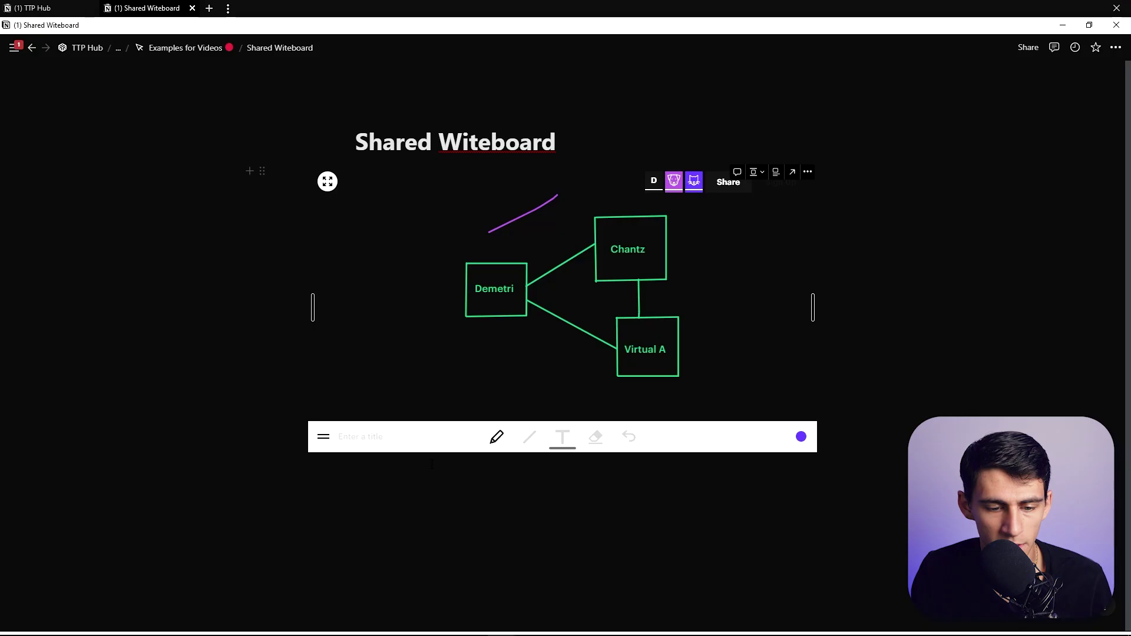
left_click(322, 436)
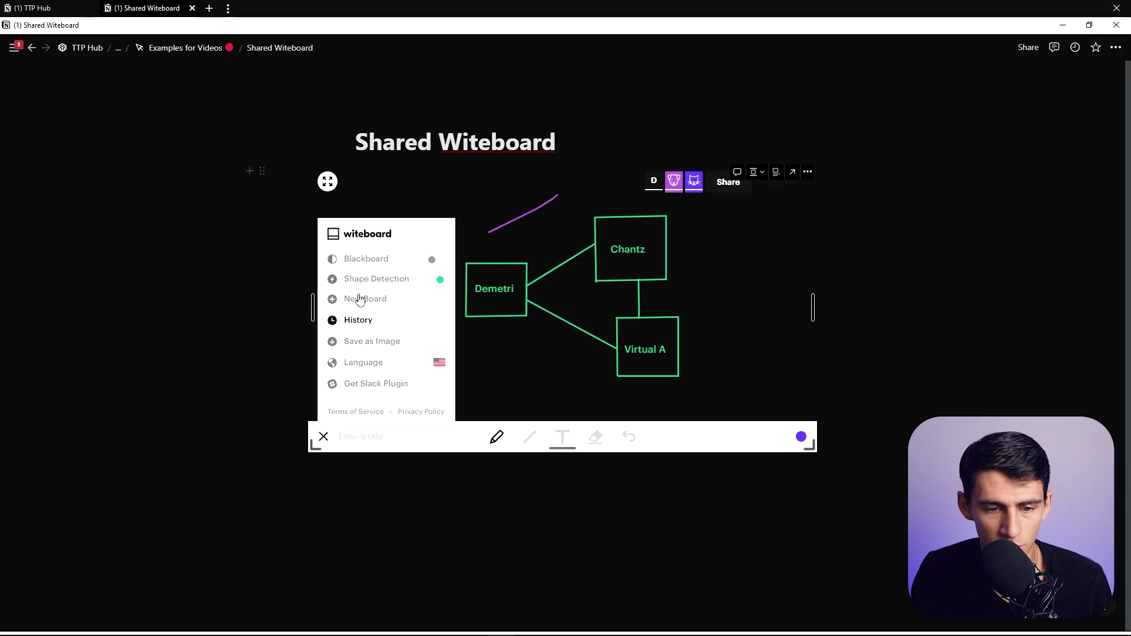
left_click(433, 259)
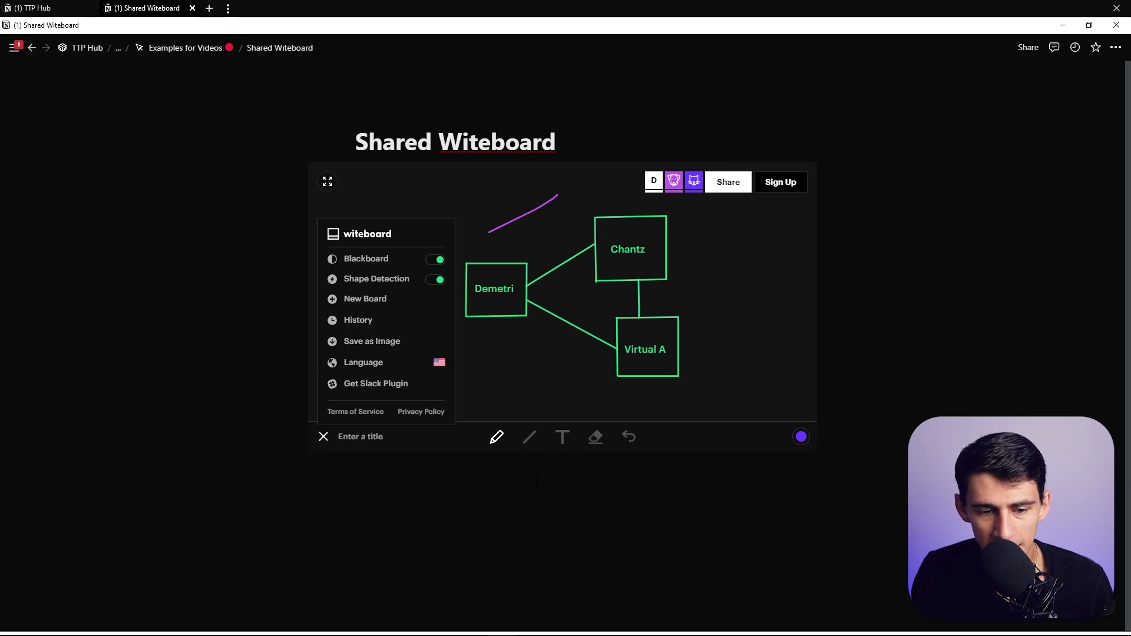
left_click(322, 436)
Draw a purple stroke toward Virtual A and a curved stroke left of Demetri
left_click_drag(443, 373, 559, 329)
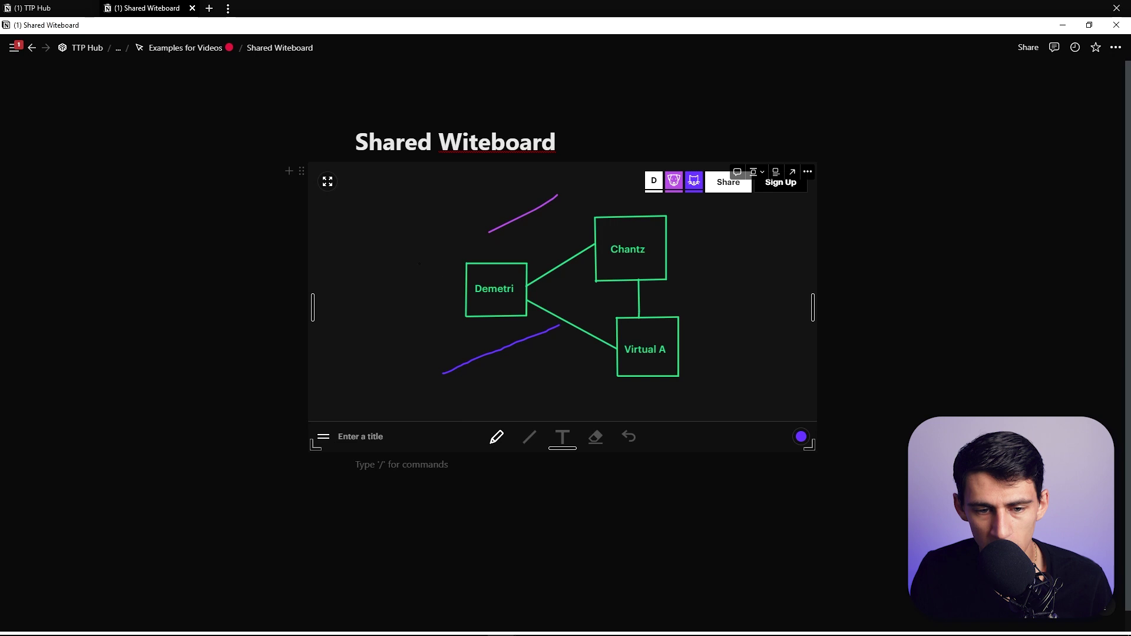
left_click_drag(406, 254, 469, 369)
key("alt+Tab")
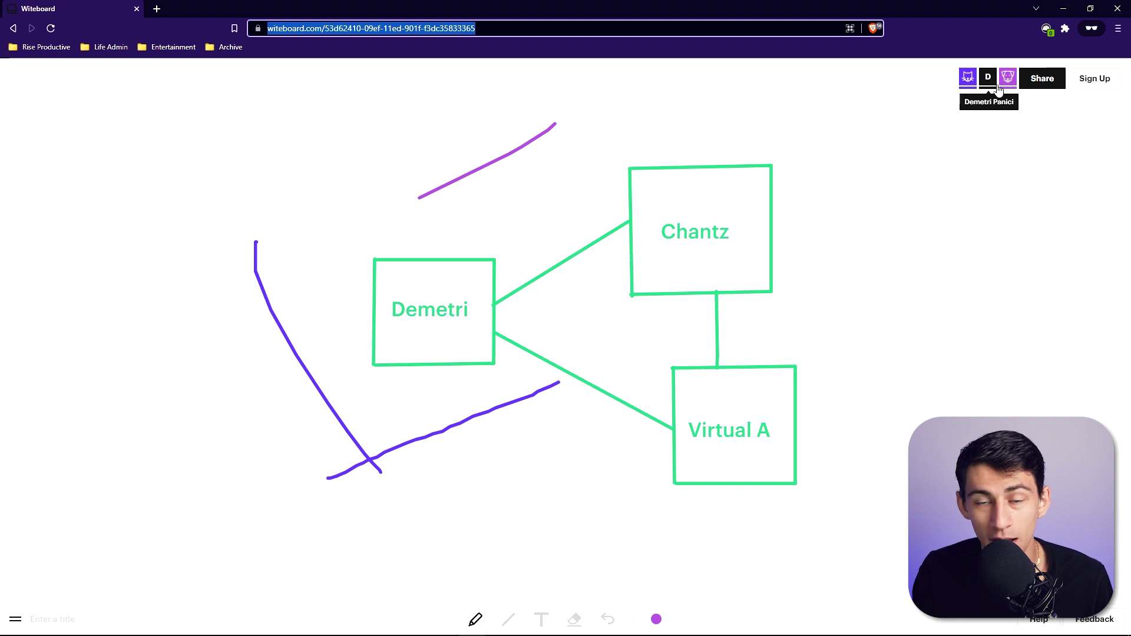
Return from Brave to the Notion Shared Witeboard page
key("alt+Tab")
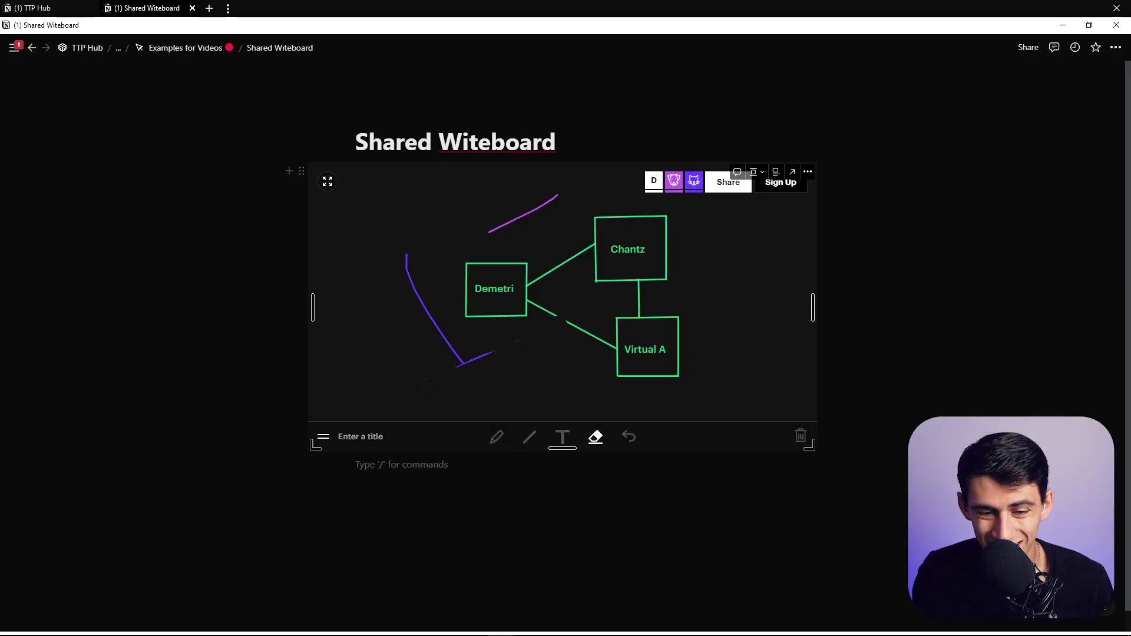